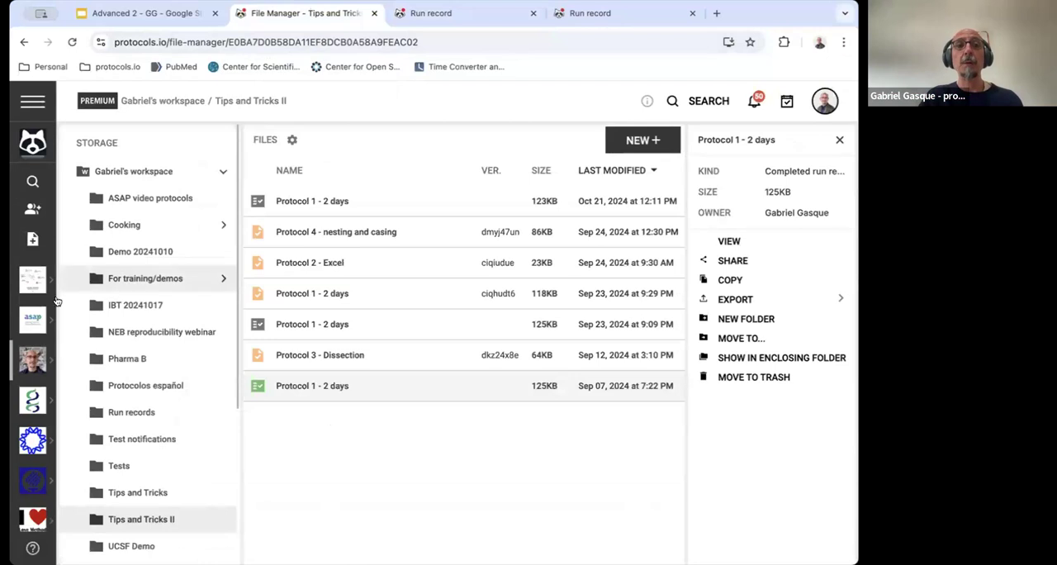
# Open the task manager of the presenter's personal workspace and show its tasks in the calendar view
pyautogui.click(48, 361)
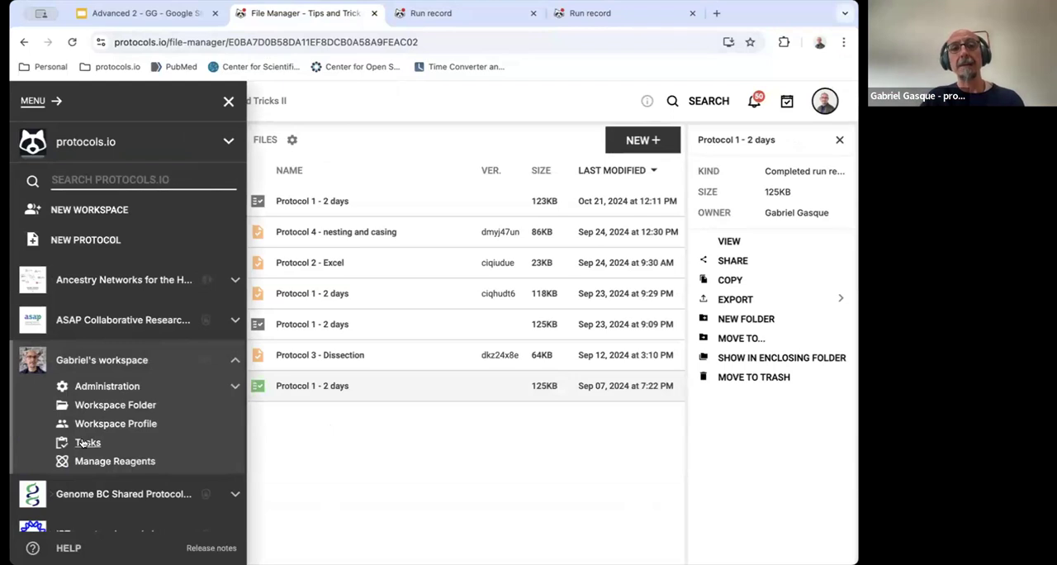
pyautogui.click(87, 442)
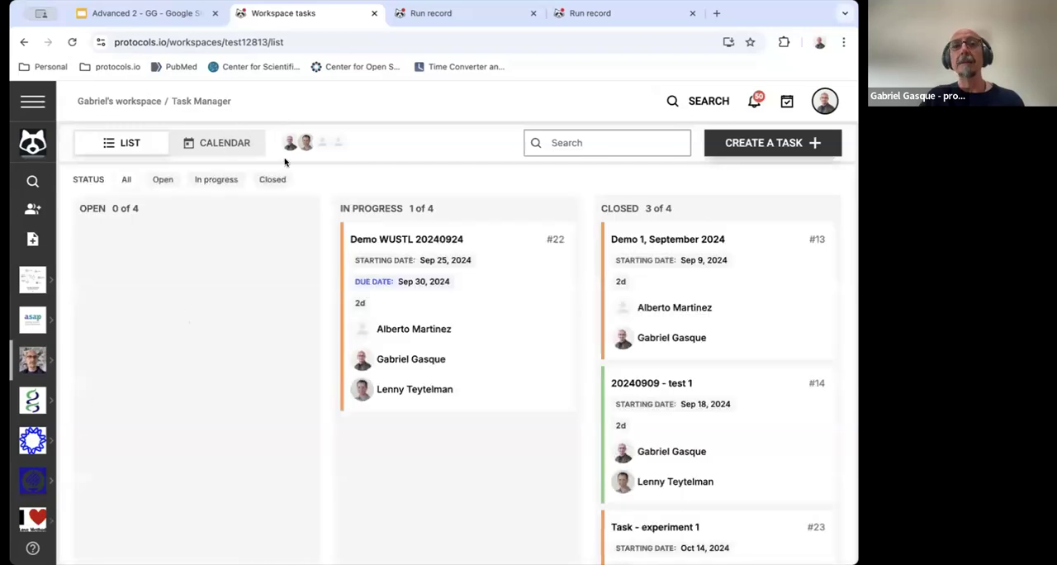
pyautogui.click(223, 143)
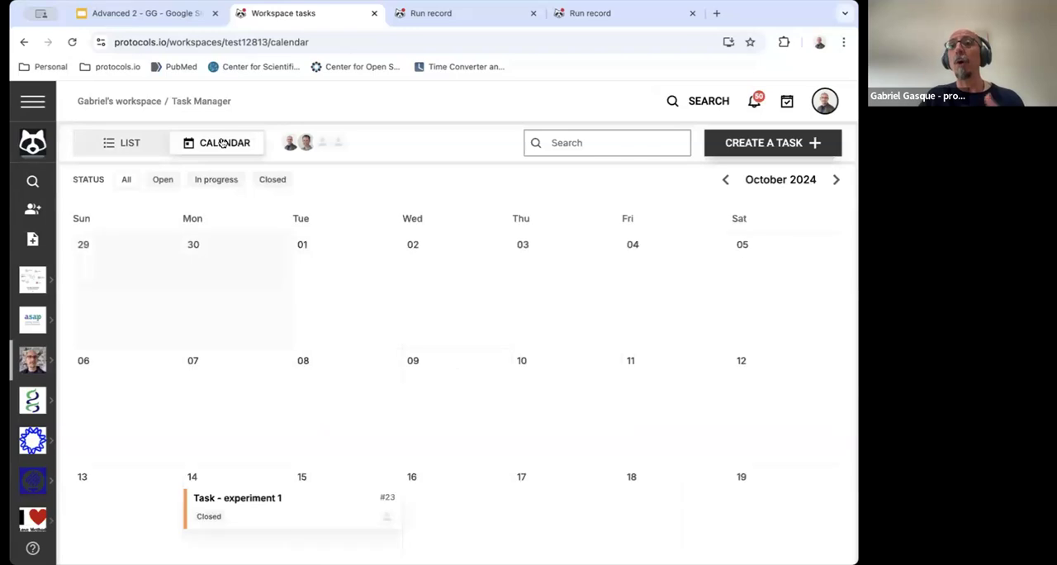
# Look through the October 2024 task calendar, examining the scheduled tasks and the days around October 21
pyautogui.scroll(-2, 357, 268)
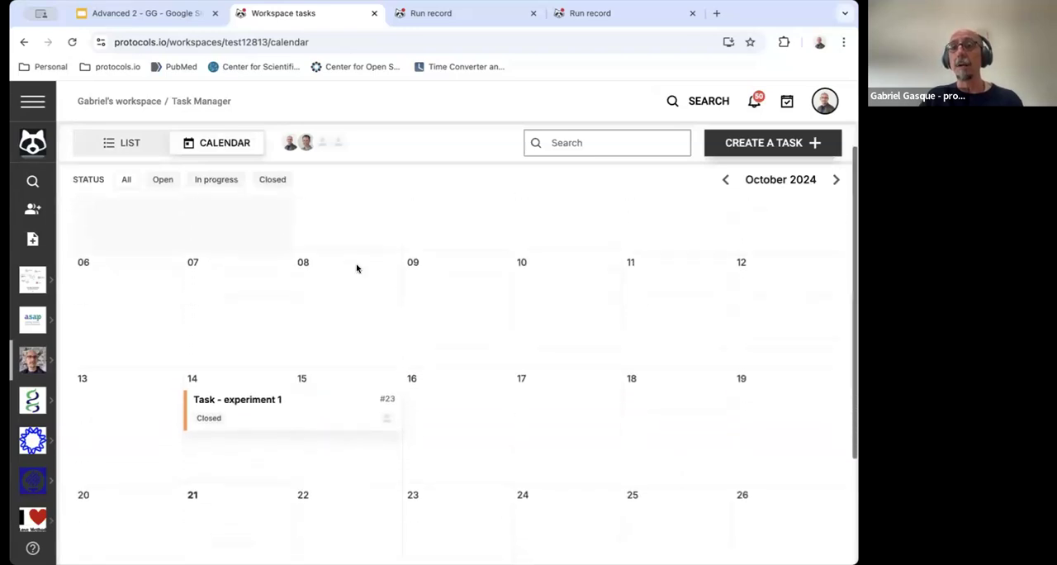
pyautogui.scroll(-1, 583, 504)
pyautogui.scroll(2, 583, 504)
pyautogui.scroll(-1, 583, 504)
pyautogui.scroll(1, 583, 504)
pyautogui.scroll(1, 583, 503)
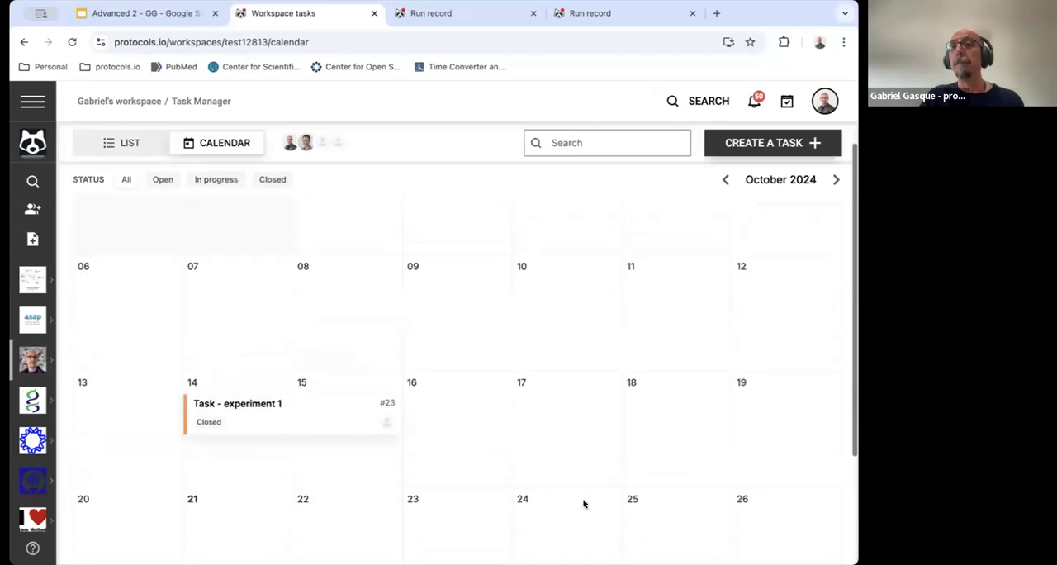
pyautogui.scroll(-1, 583, 504)
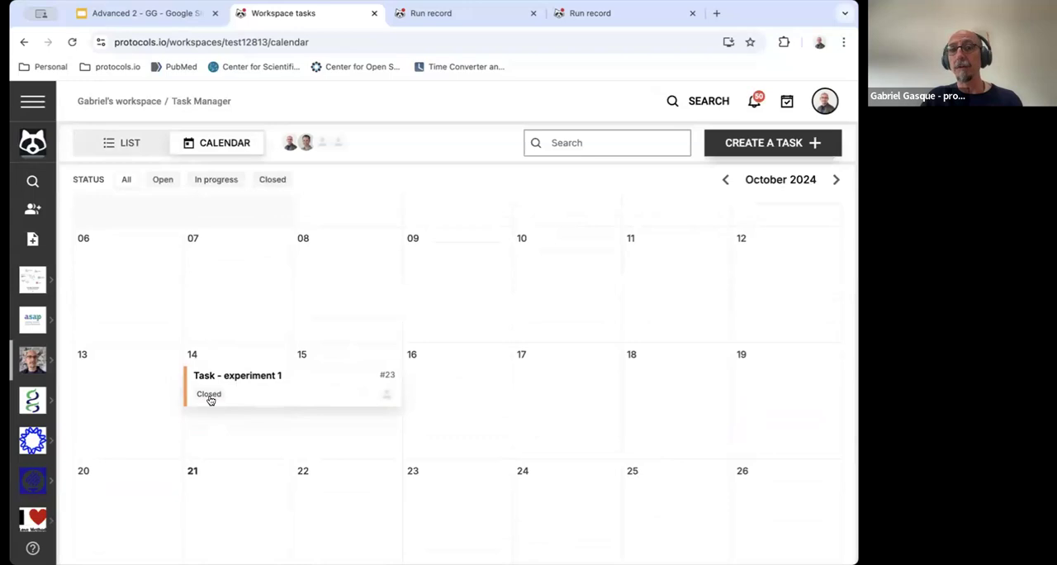
pyautogui.scroll(-2, 211, 399)
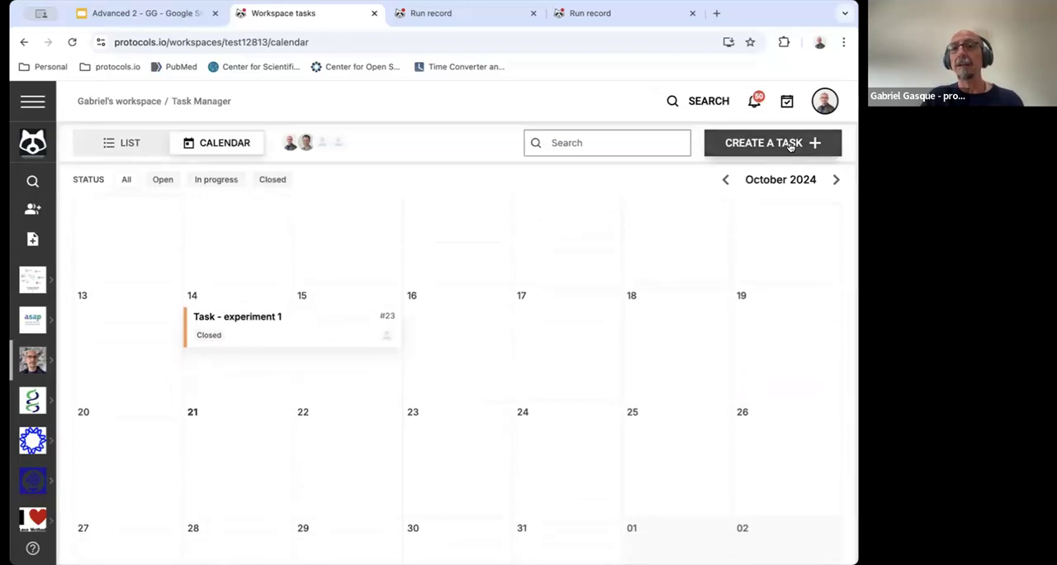
# Create a new task on October 21 in the calendar and title it "Training - 20241021"
pyautogui.click(240, 438)
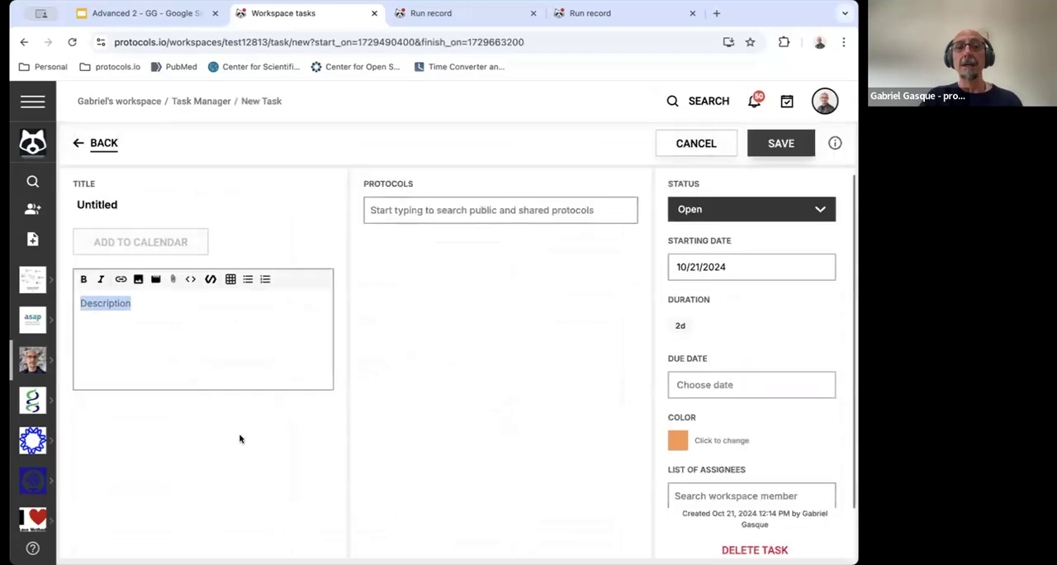
pyautogui.click(163, 204)
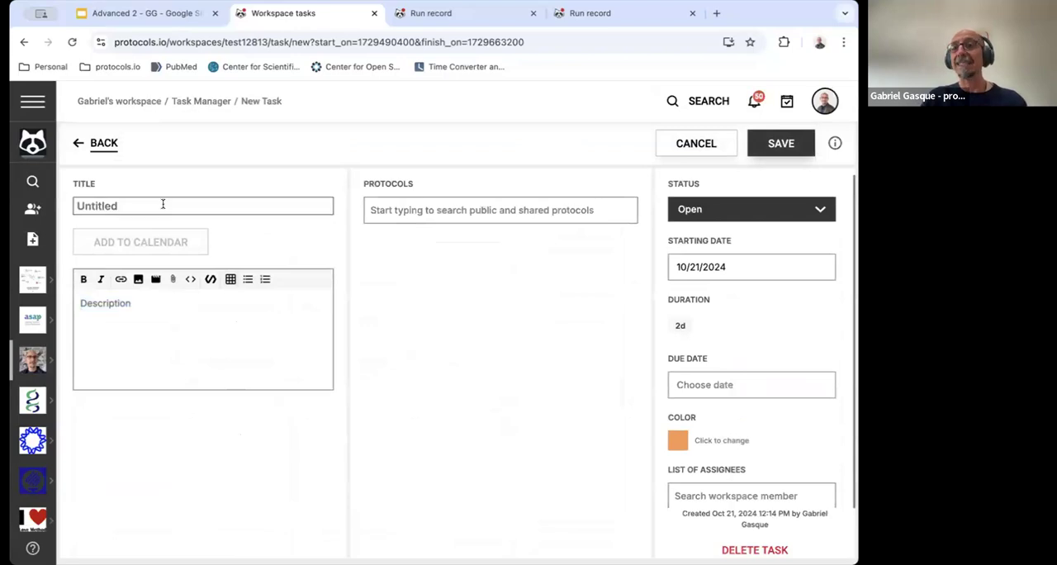
pyautogui.click(162, 204)
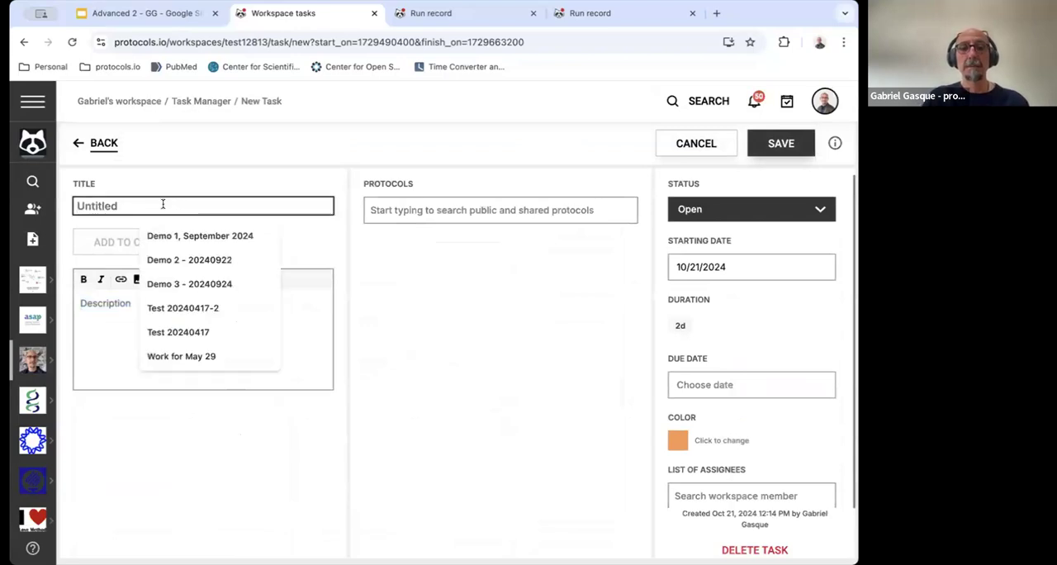
pyautogui.write('TRa')
pyautogui.press('BackSpace')
pyautogui.press('BackSpace')
pyautogui.write('raining')
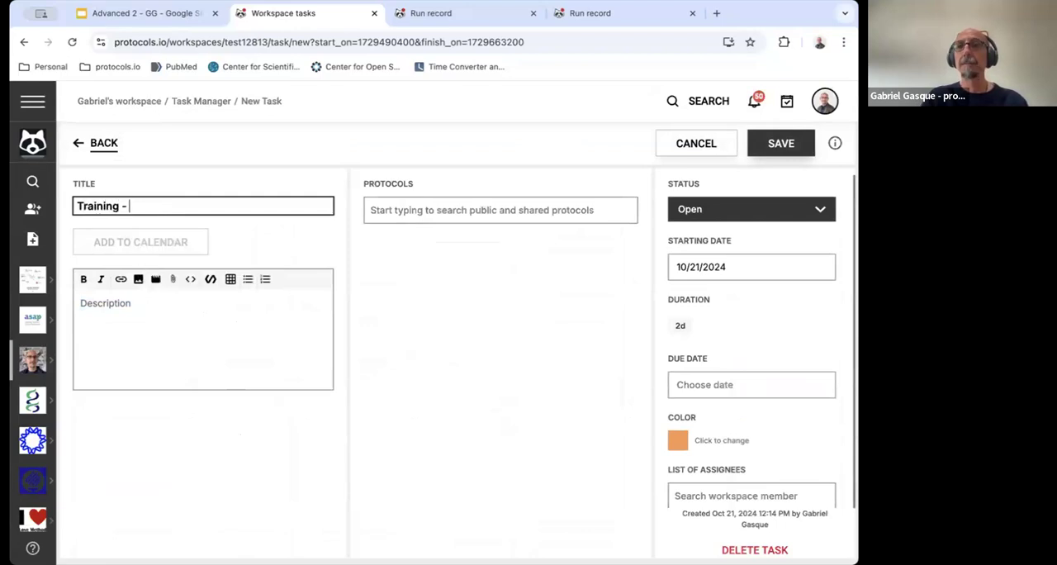
pyautogui.write(' - 202')
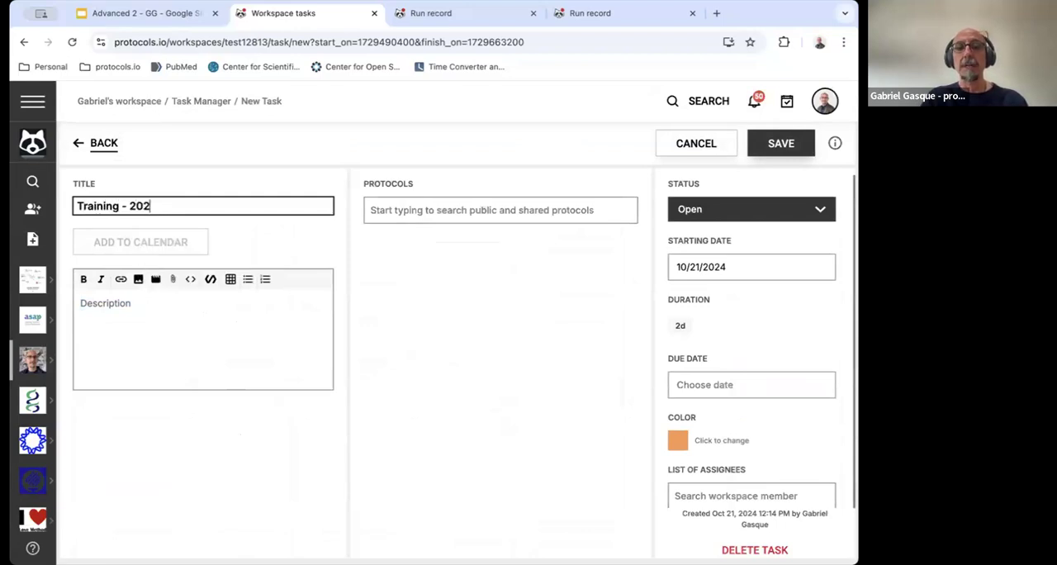
pyautogui.write('41021')
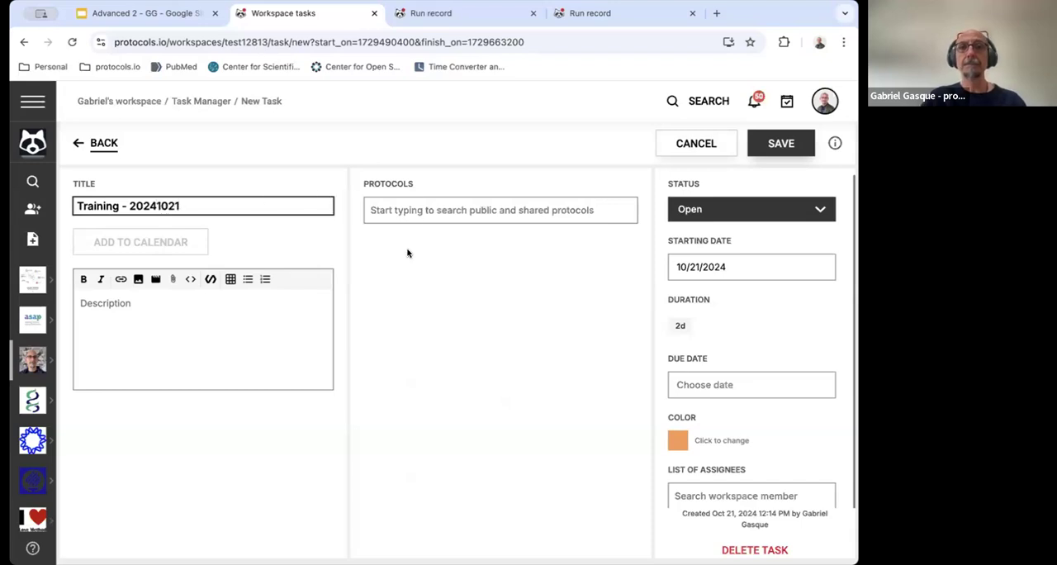
pyautogui.click(243, 317)
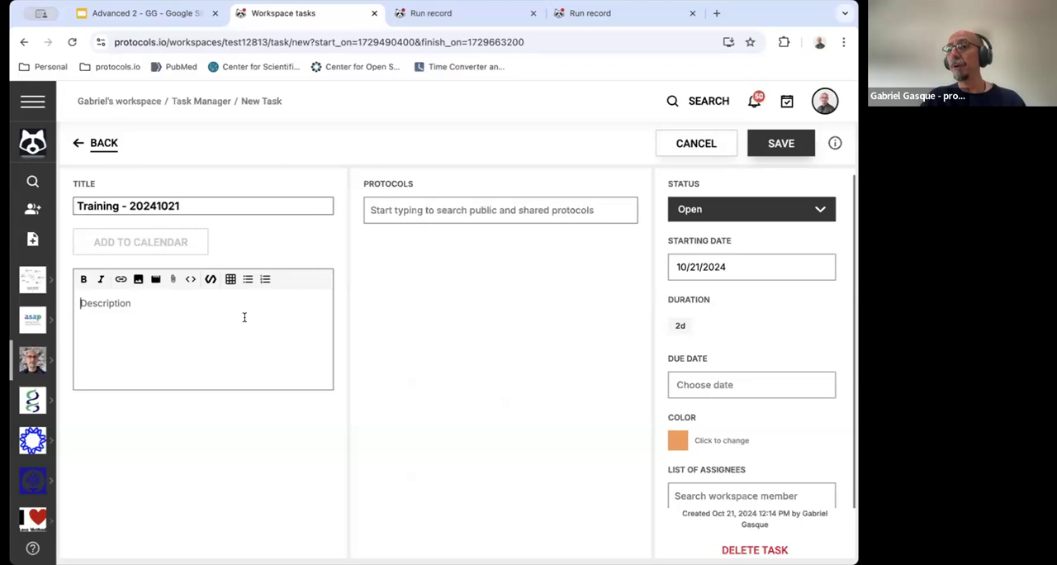
# Set the new task's starting date to 10/22/2024
pyautogui.click(730, 265)
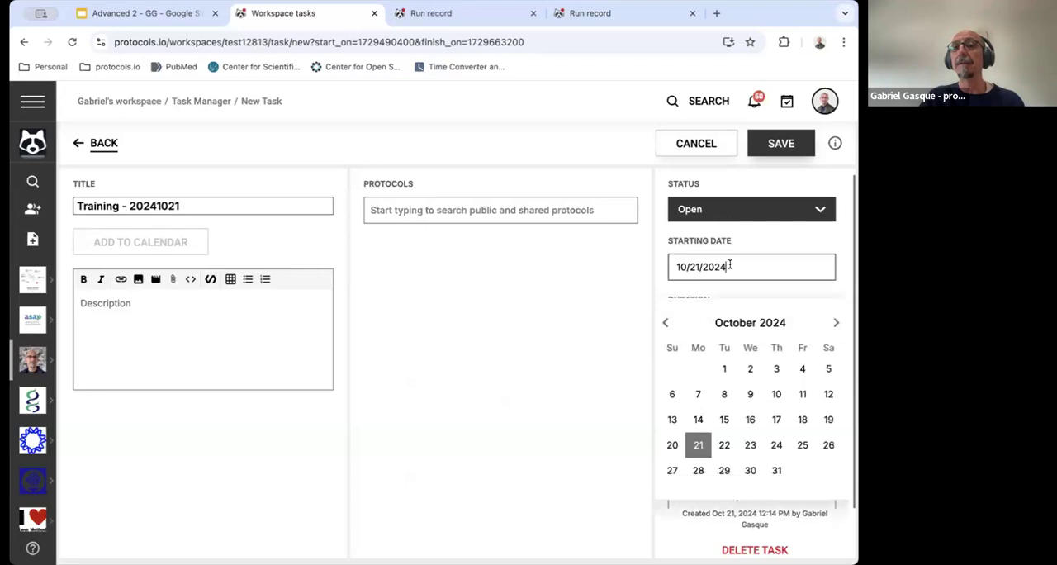
pyautogui.click(725, 447)
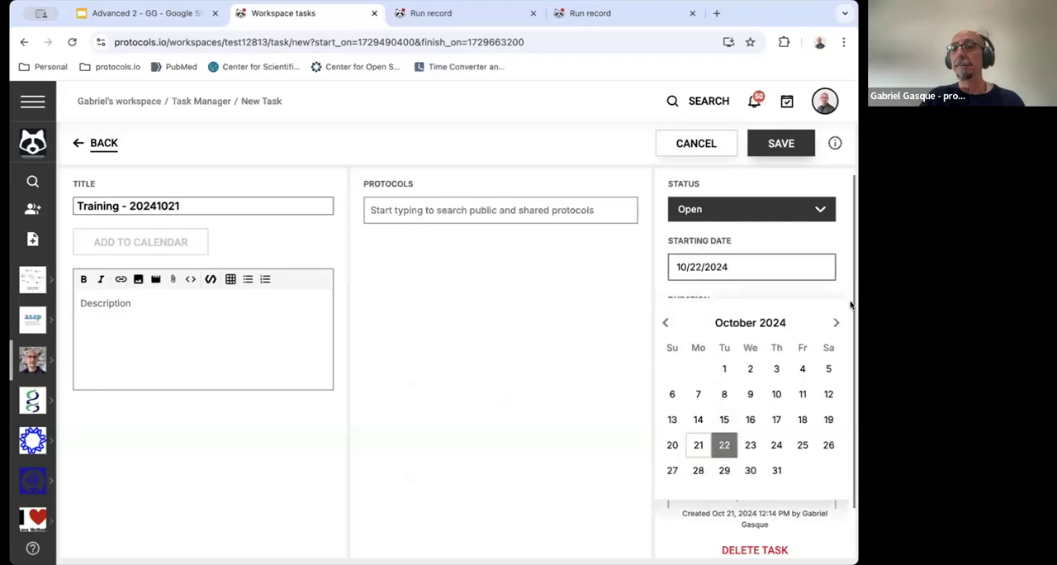
pyautogui.click(604, 293)
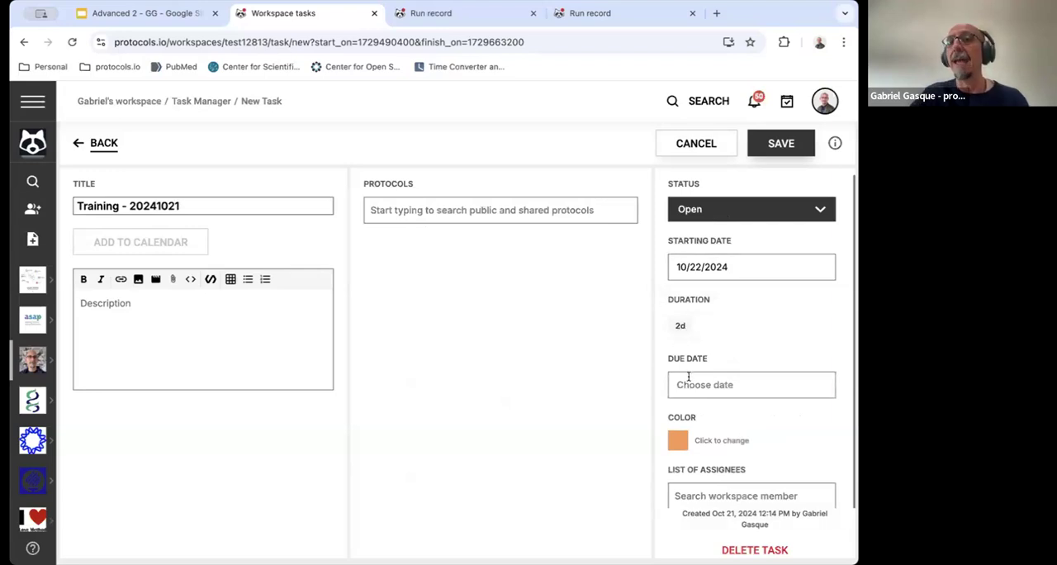
# Add two other workspace members as assignees of the training task and save it
pyautogui.scroll(-1, 688, 376)
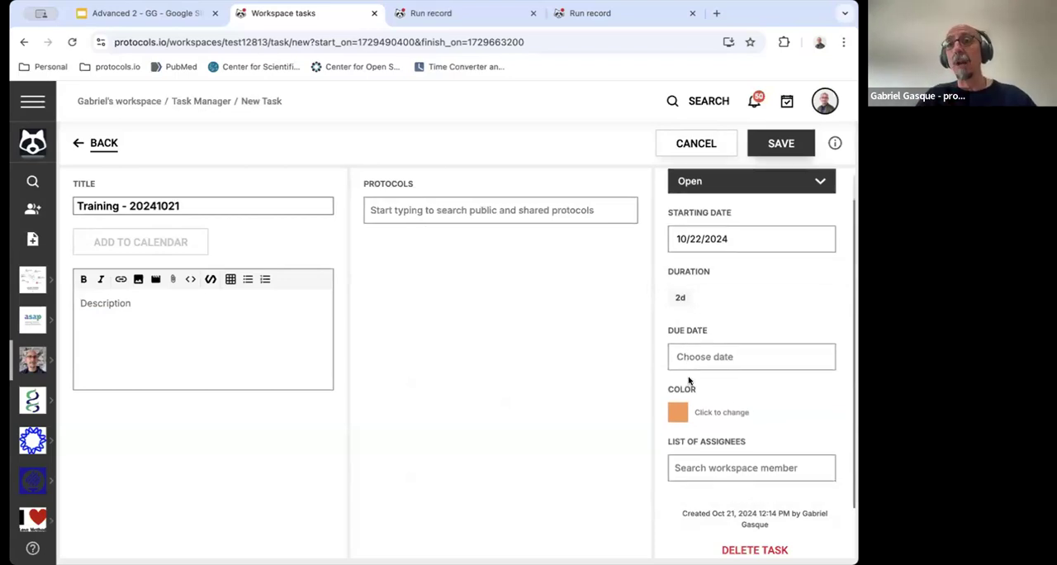
pyautogui.click(695, 466)
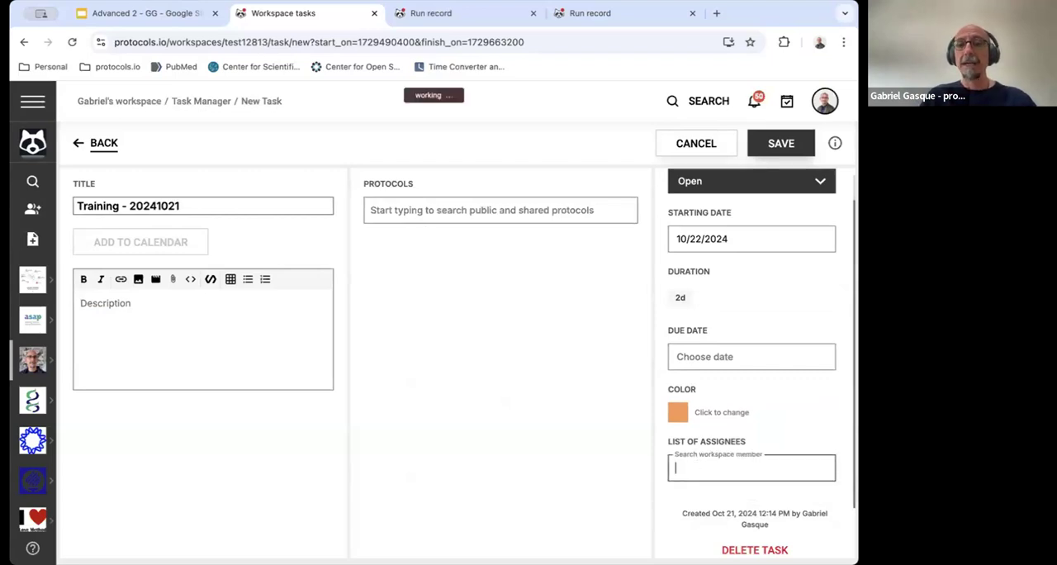
pyautogui.write('n')
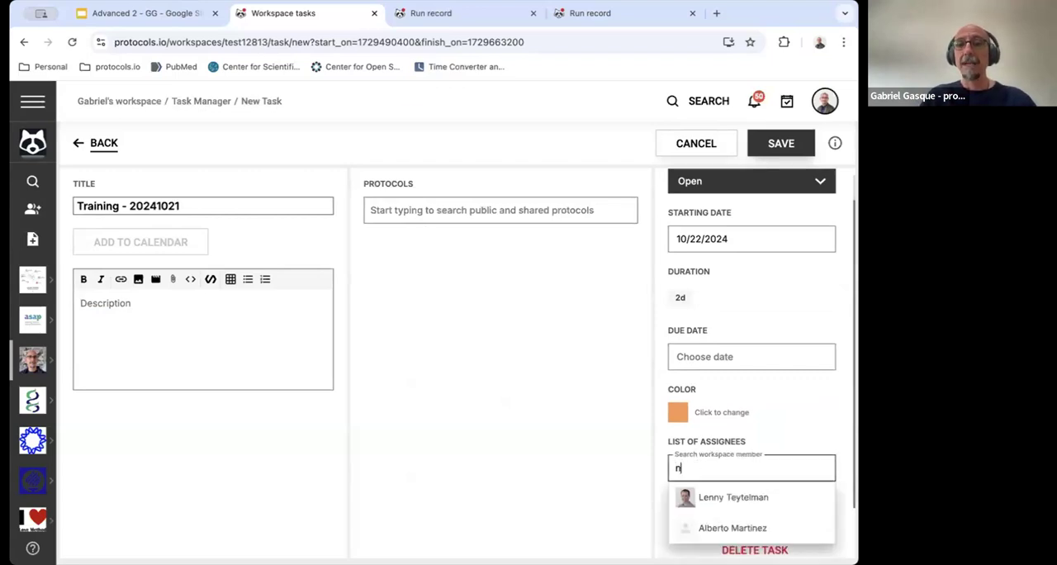
pyautogui.click(720, 499)
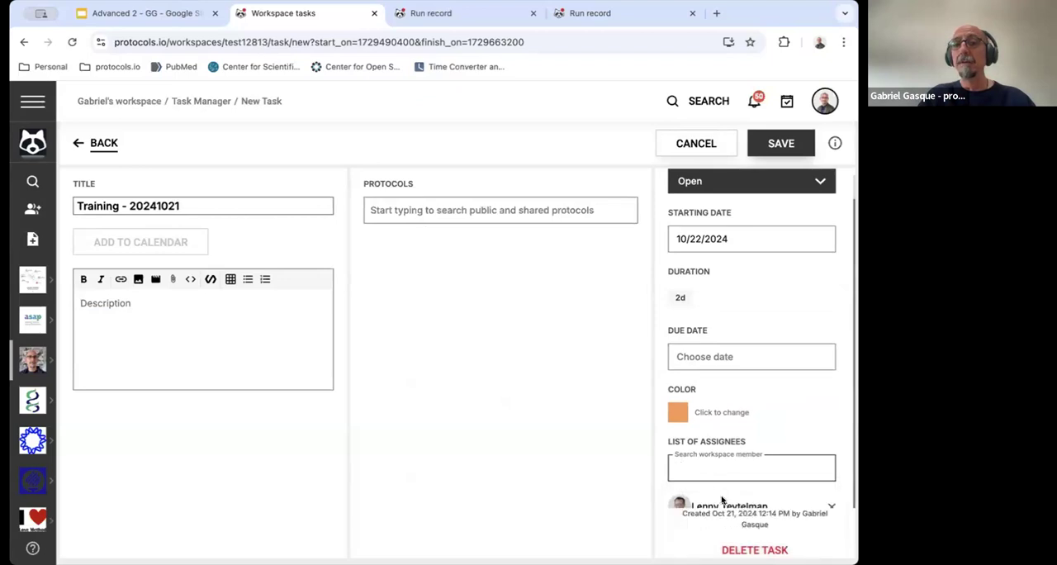
pyautogui.write('Al')
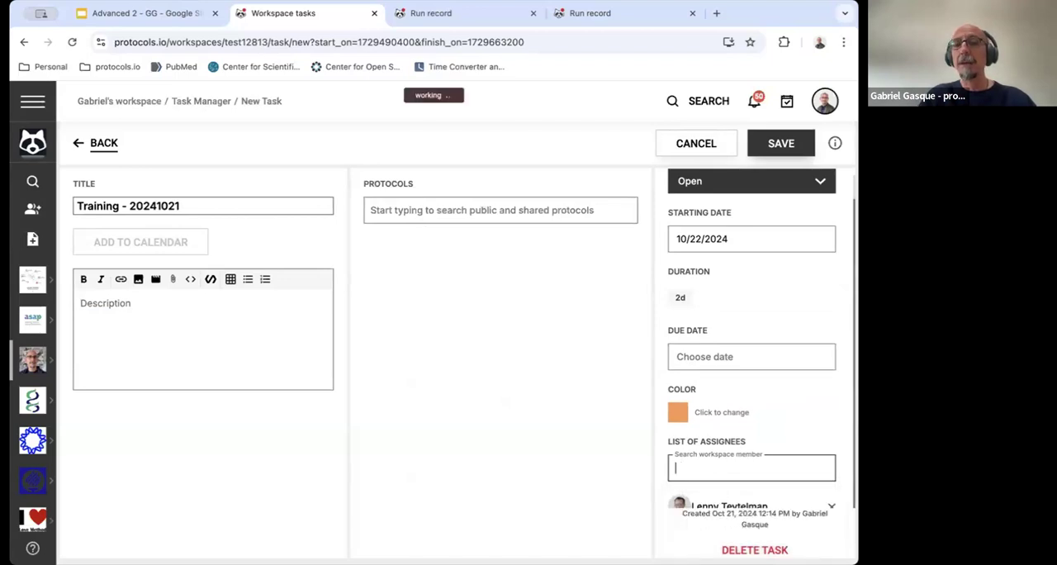
pyautogui.write('b')
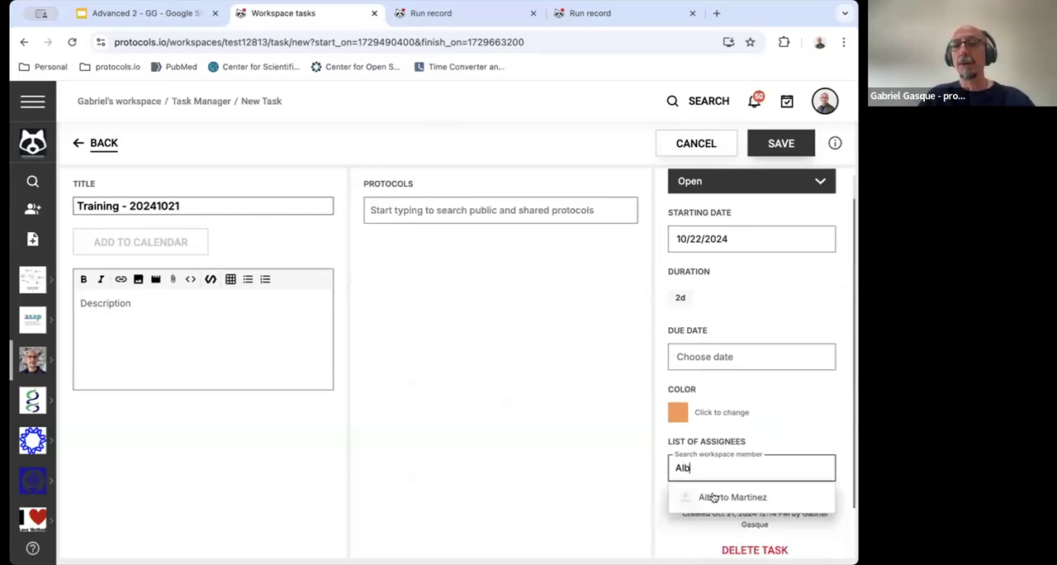
pyautogui.click(714, 497)
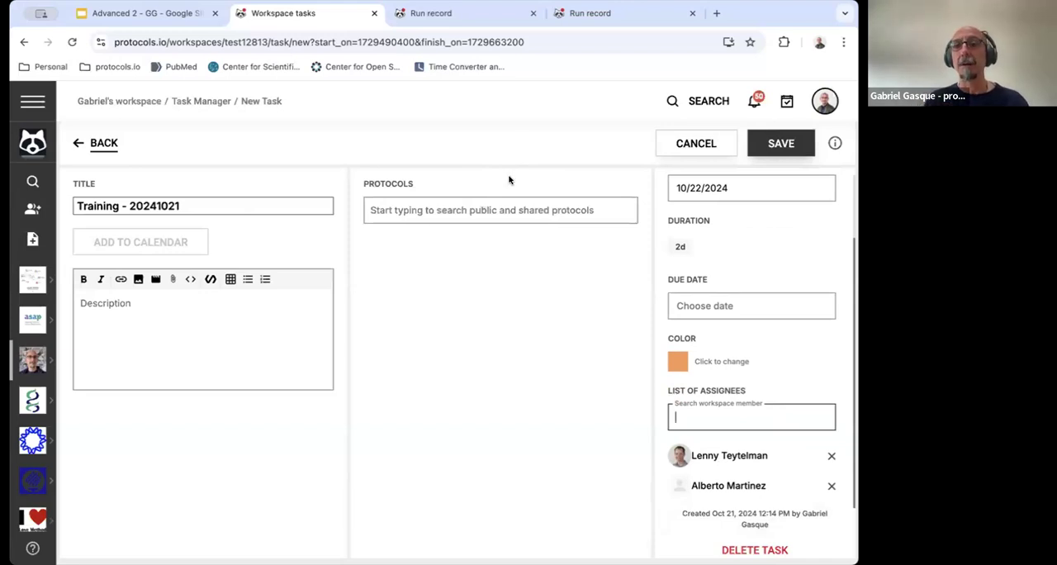
pyautogui.click(780, 144)
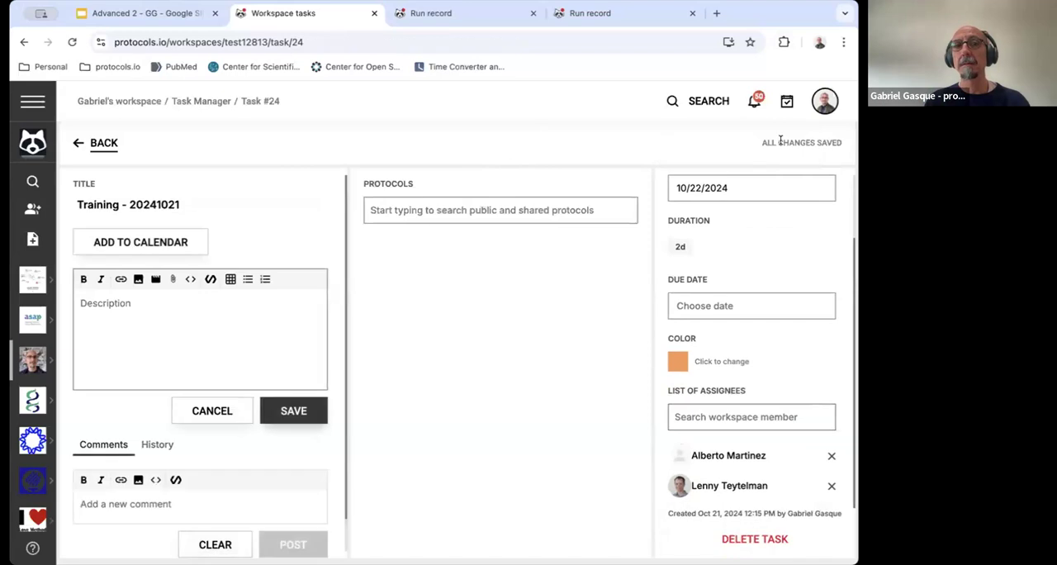
# Review the new training task in the October calendar and in the list of tasks grouped by status
pyautogui.click(96, 143)
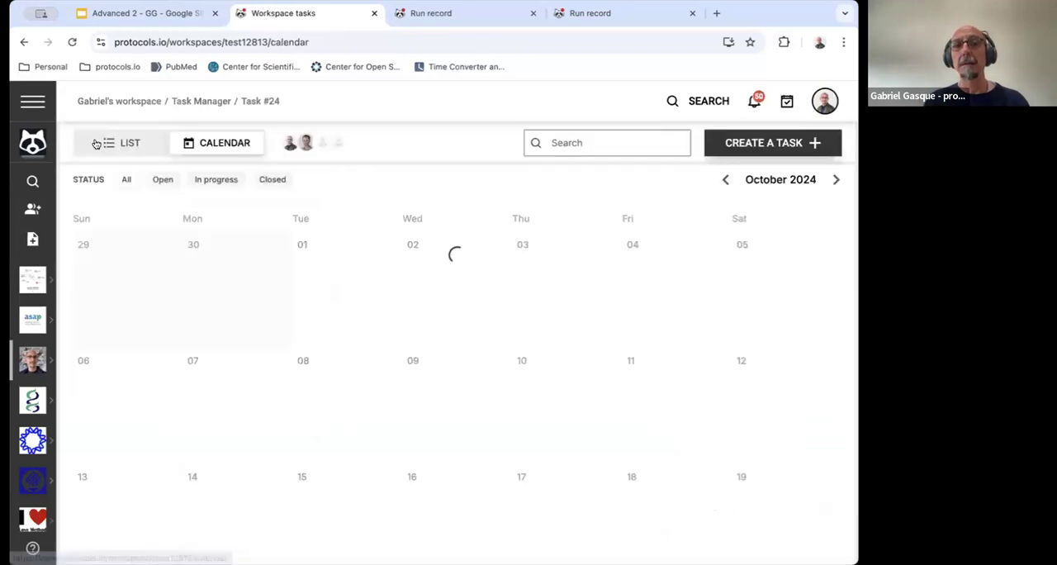
pyautogui.scroll(-2, 319, 403)
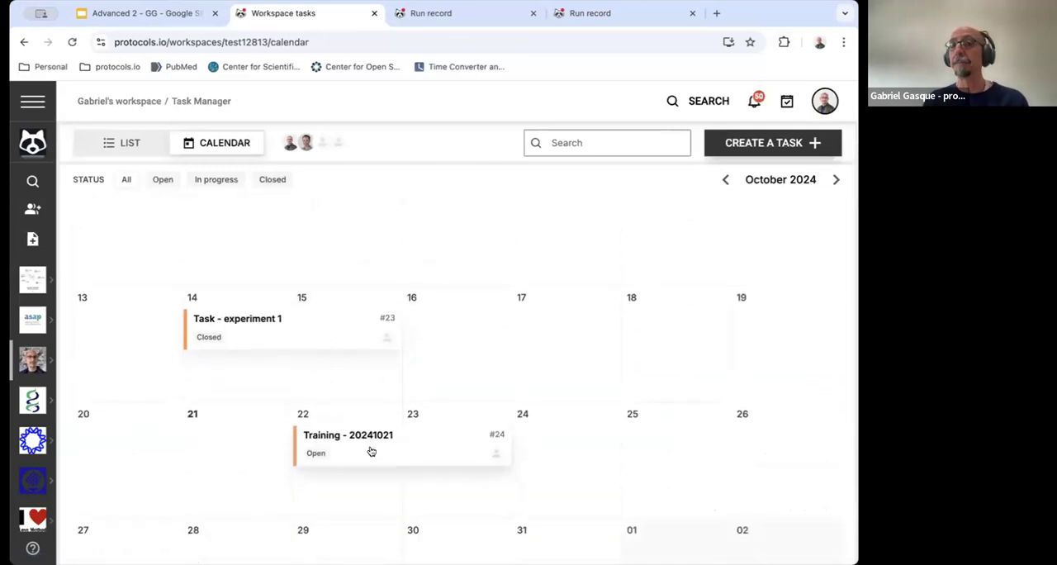
pyautogui.click(129, 142)
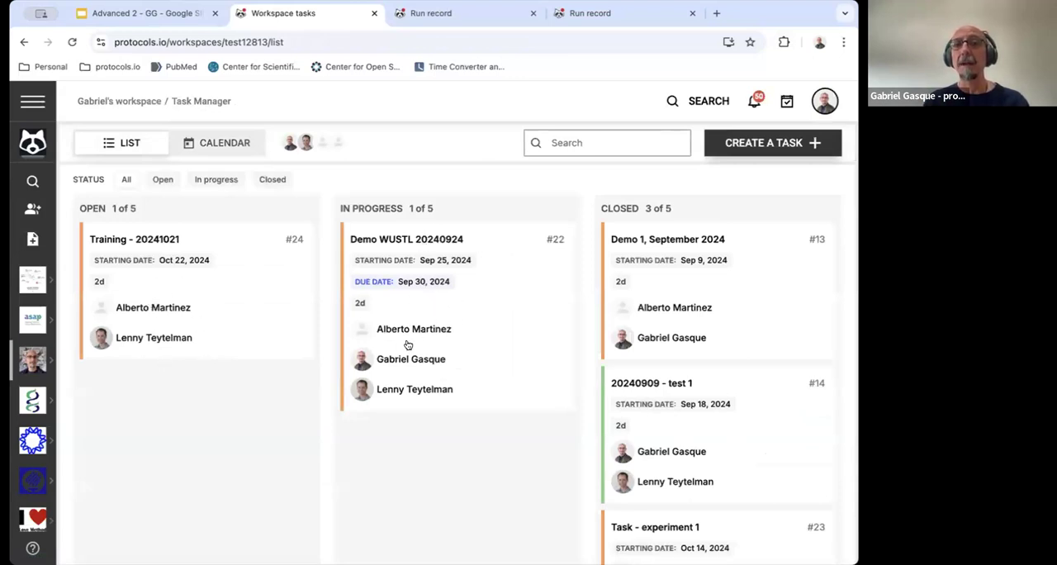
pyautogui.scroll(-2, 407, 345)
pyautogui.scroll(1, 677, 273)
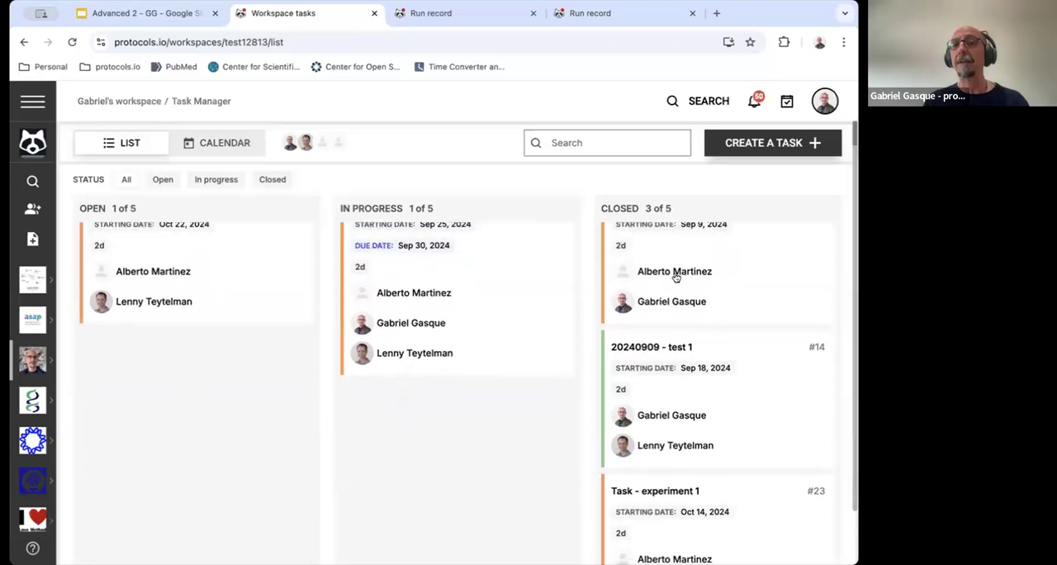
pyautogui.scroll(-2, 675, 278)
pyautogui.scroll(3, 676, 277)
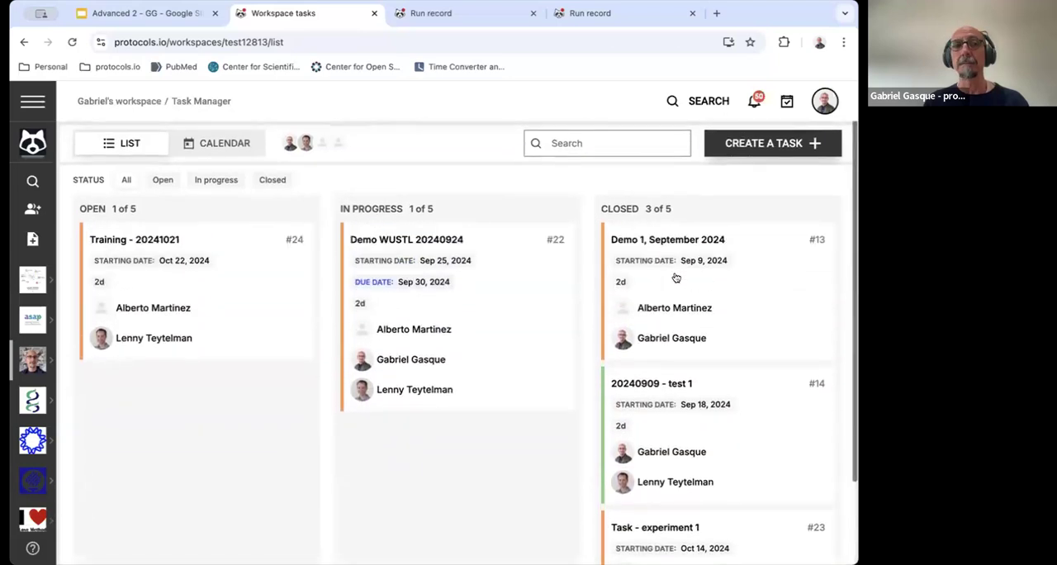
# Return to the calendar view and filter the October 2024 tasks by the Open status
pyautogui.click(215, 143)
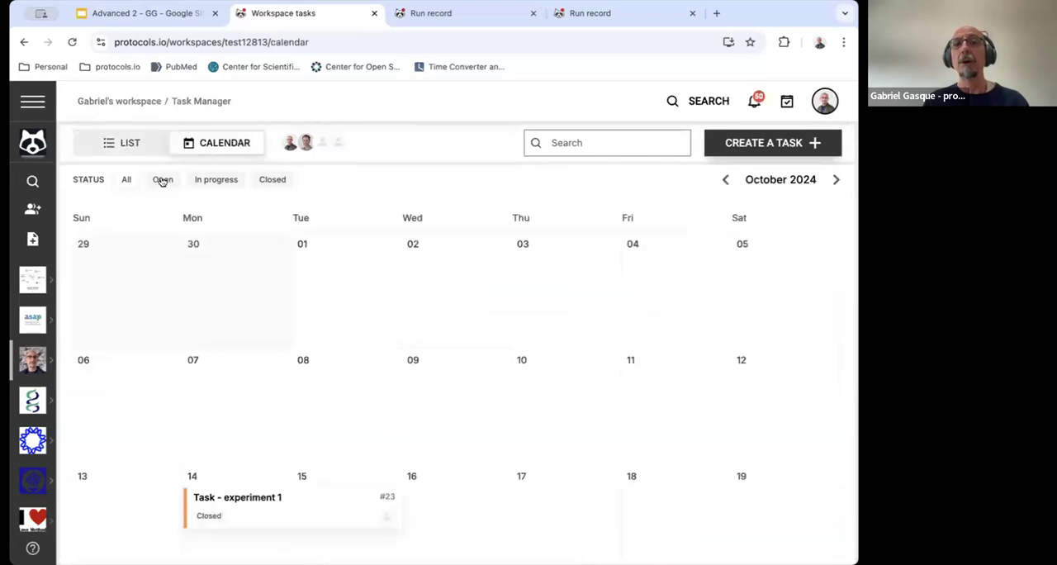
pyautogui.scroll(-2, 237, 327)
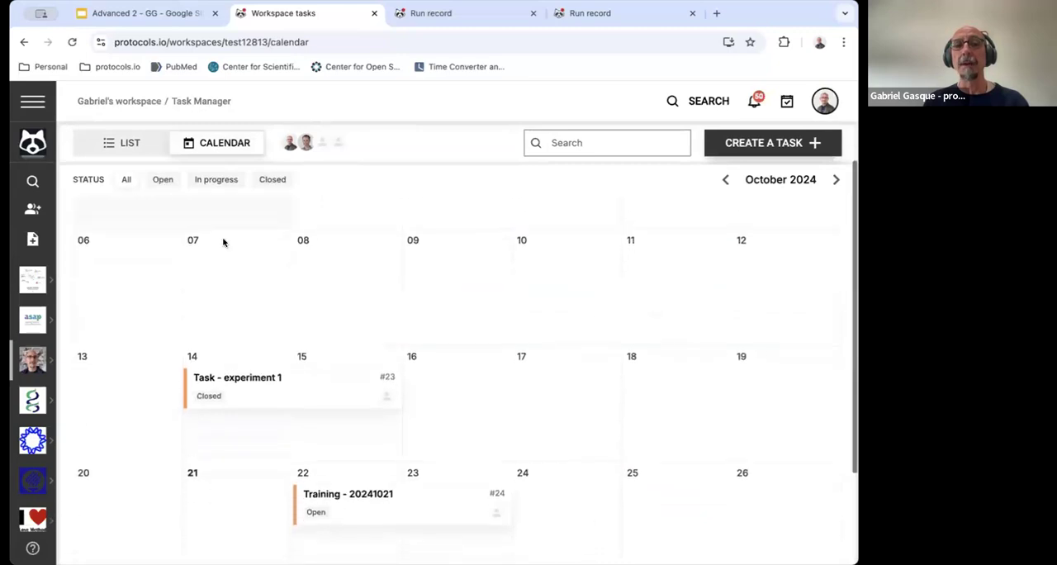
pyautogui.click(163, 179)
pyautogui.scroll(-2, 307, 358)
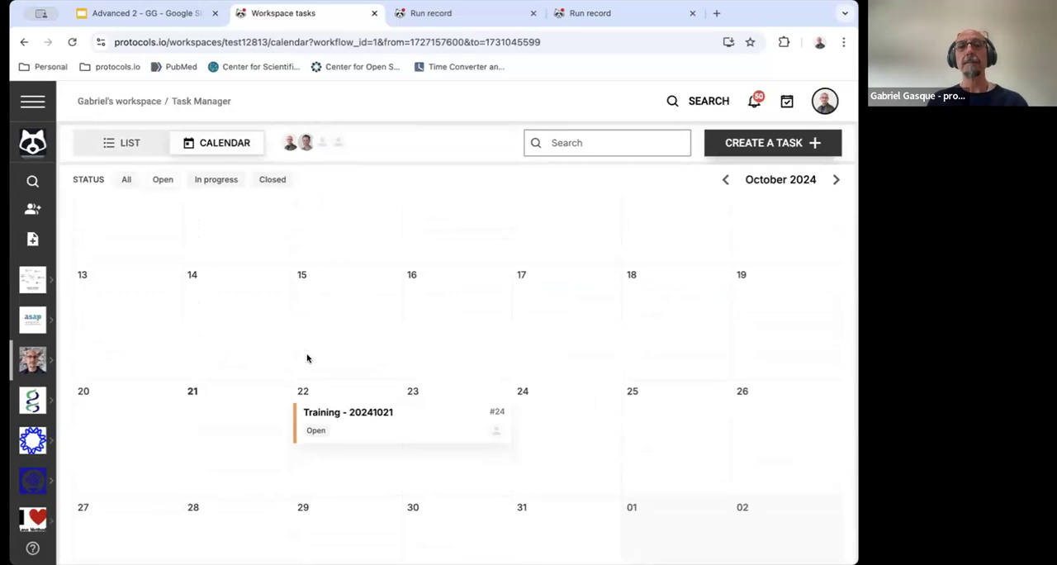
# Open the Training - 20241021 task from the calendar and attach the protocol "Protocol 1 - 2 days" to it
pyautogui.click(364, 423)
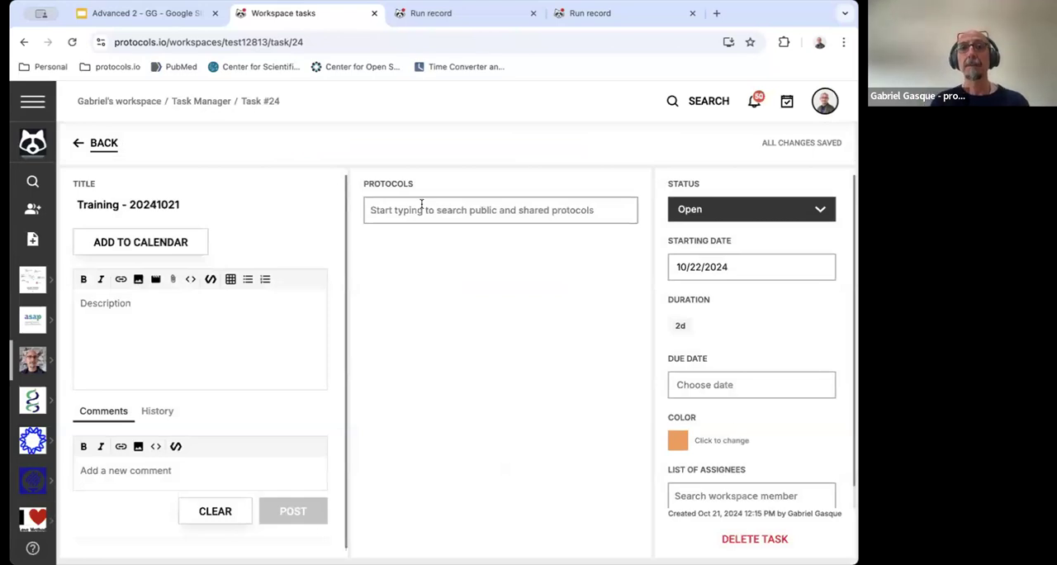
pyautogui.click(421, 204)
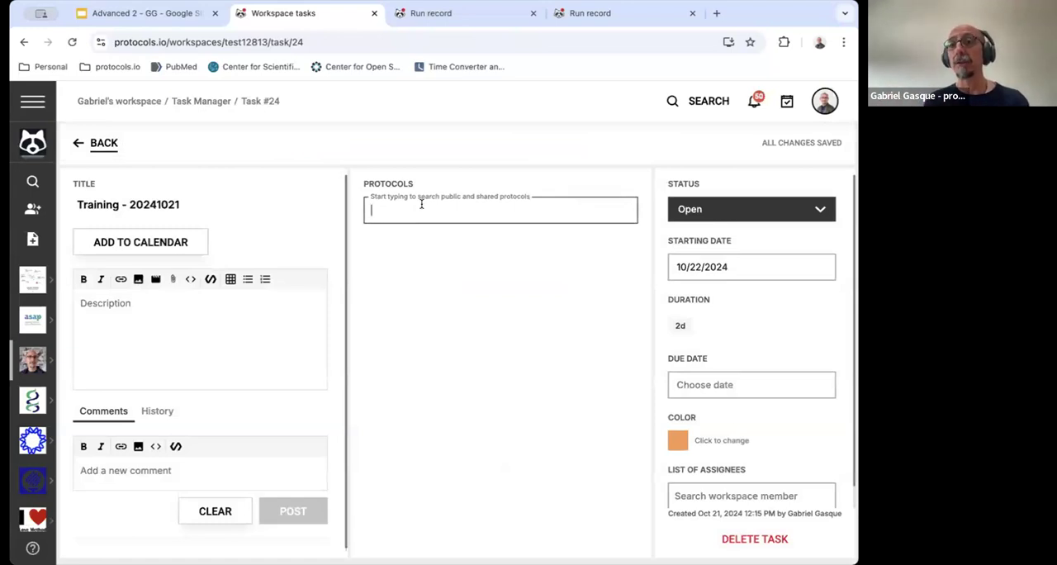
pyautogui.write('Proto')
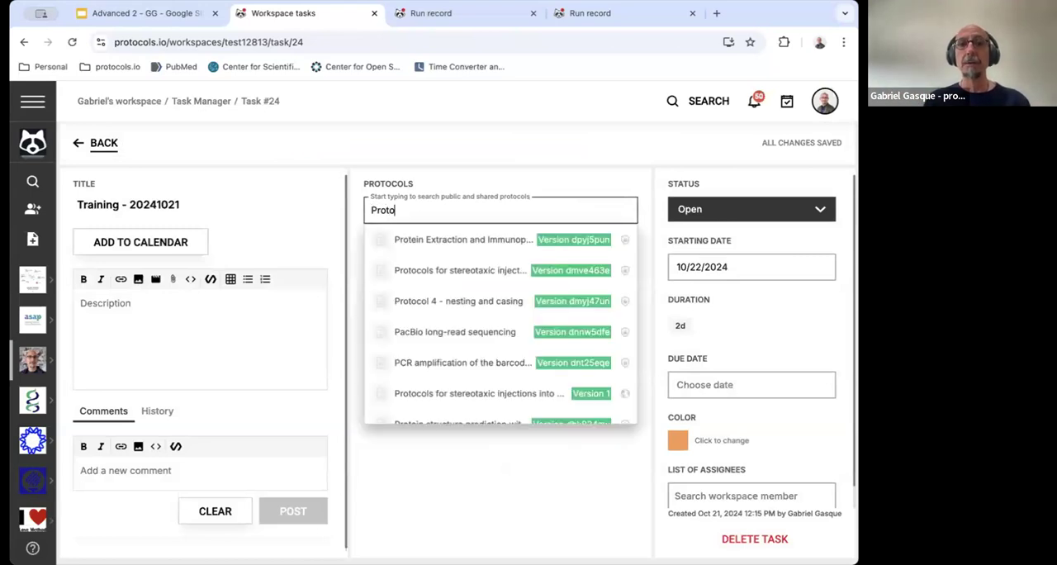
pyautogui.write('col 1 - ')
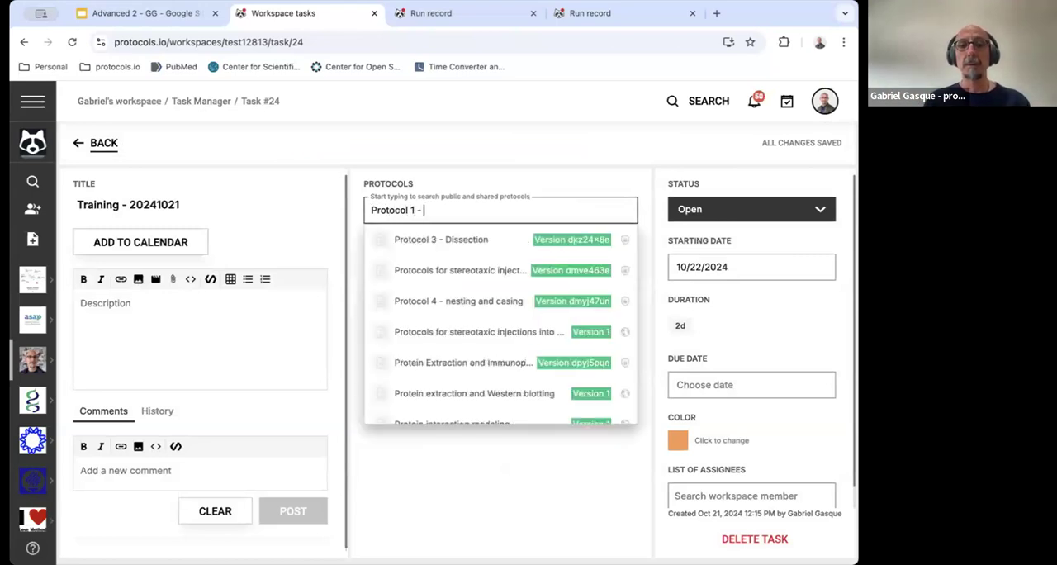
pyautogui.write('2')
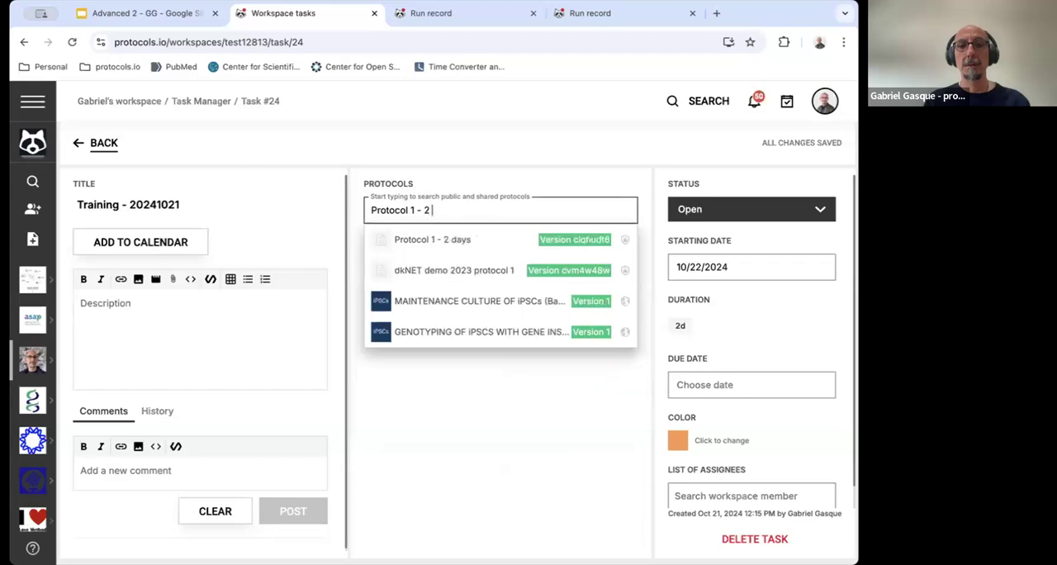
pyautogui.click(441, 241)
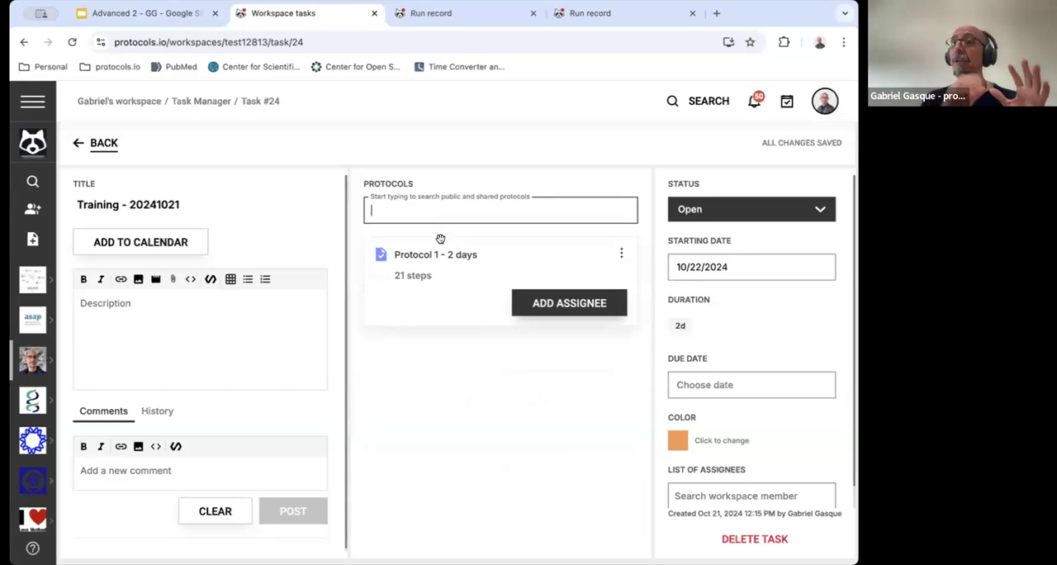
# Assign the first listed workspace member to steps 1 to 4 of the attached protocol and save the assignment
pyautogui.click(530, 304)
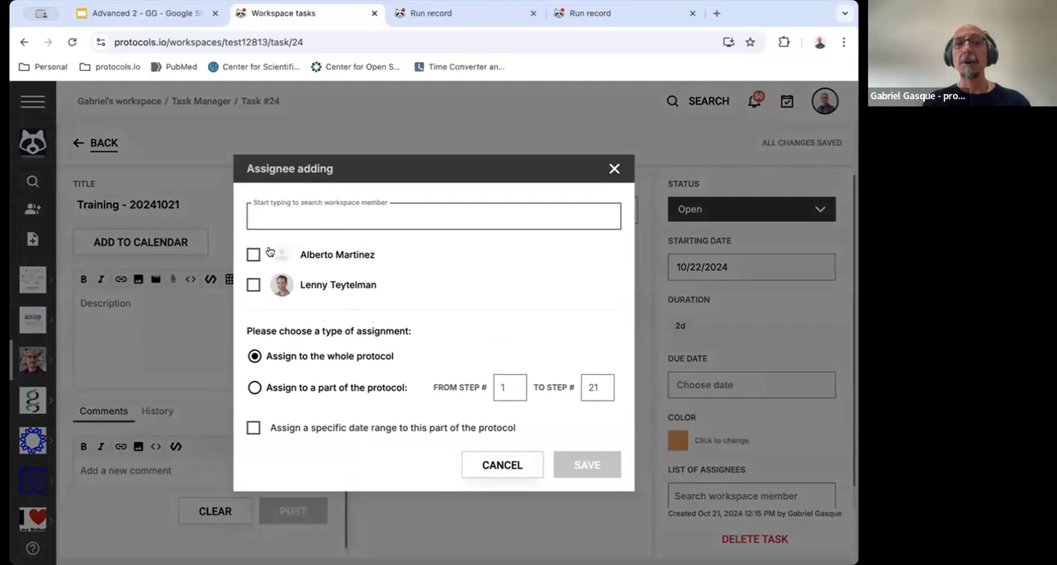
pyautogui.click(253, 256)
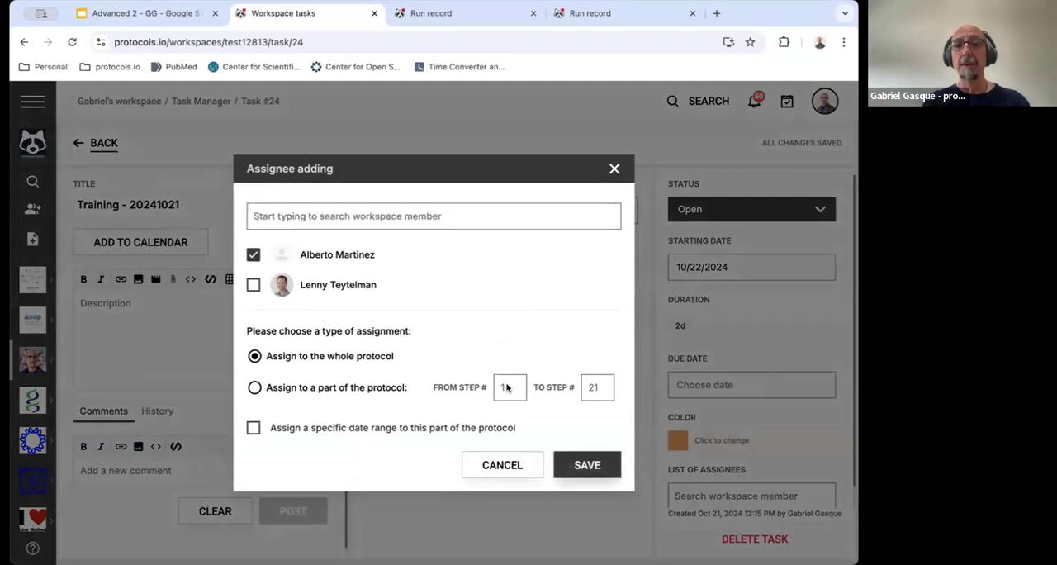
pyautogui.click(254, 387)
pyautogui.click(505, 394)
pyautogui.write('1')
pyautogui.click(601, 387)
pyautogui.write('4')
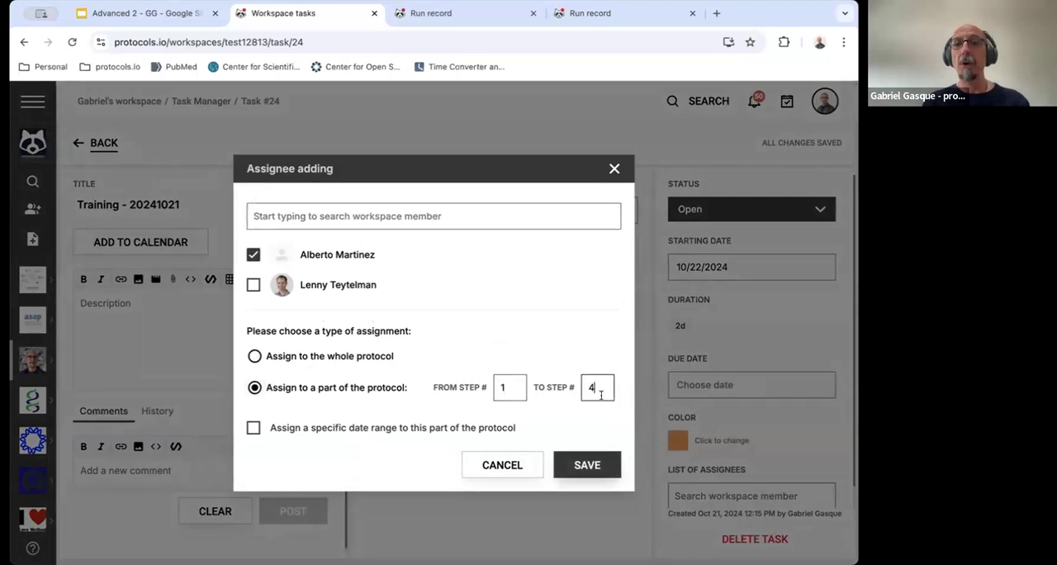
pyautogui.click(587, 464)
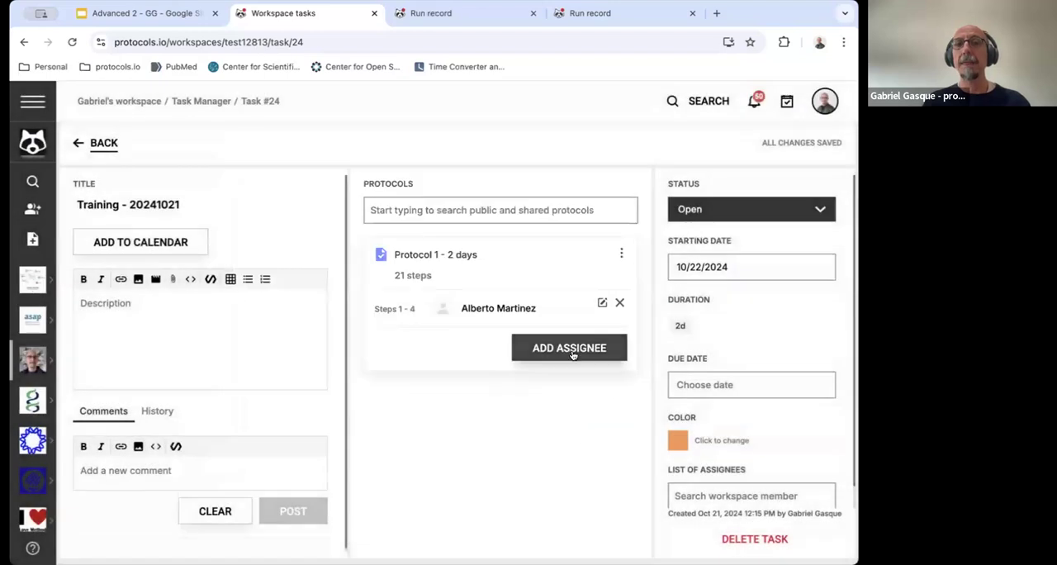
# Assign the second listed workspace member to steps 5 to 21 of the same protocol and save the assignment
pyautogui.click(572, 354)
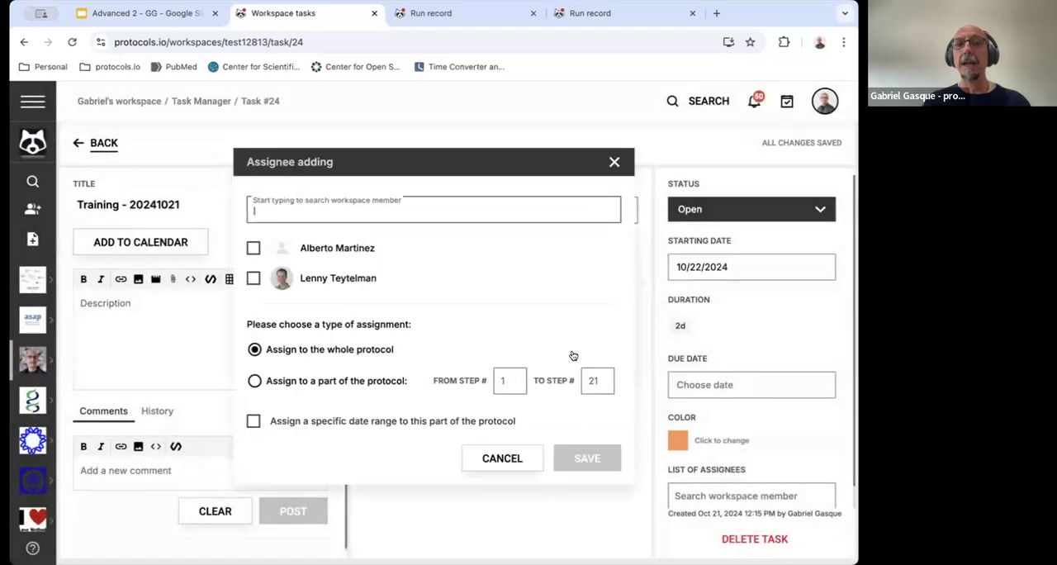
pyautogui.click(253, 278)
pyautogui.click(269, 383)
pyautogui.click(514, 386)
pyautogui.write('5')
pyautogui.click(589, 382)
pyautogui.write('21')
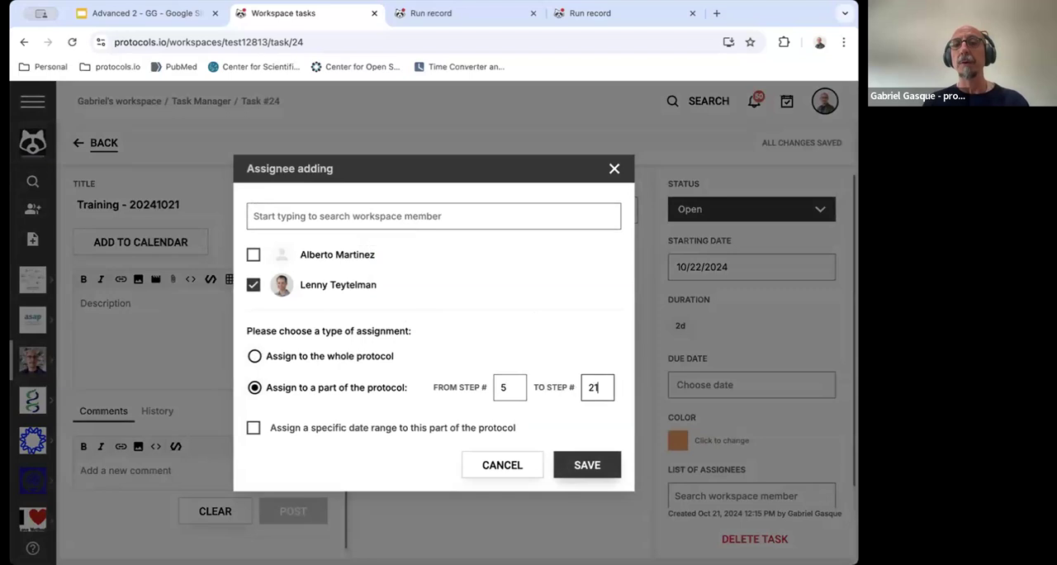
pyautogui.click(580, 467)
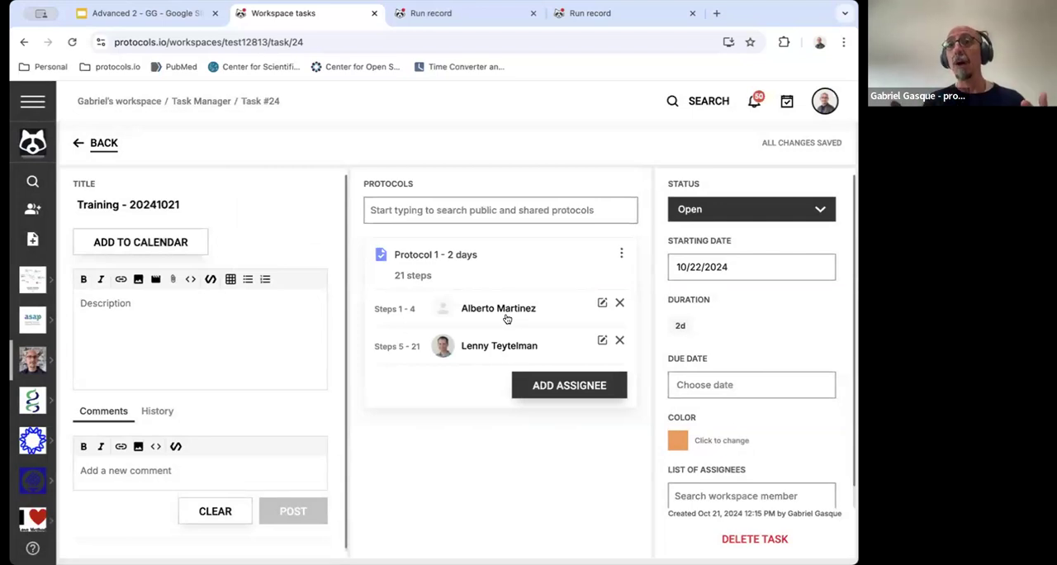
# Check the actions available for the attached protocol and set the training task's status to In progress
pyautogui.click(621, 253)
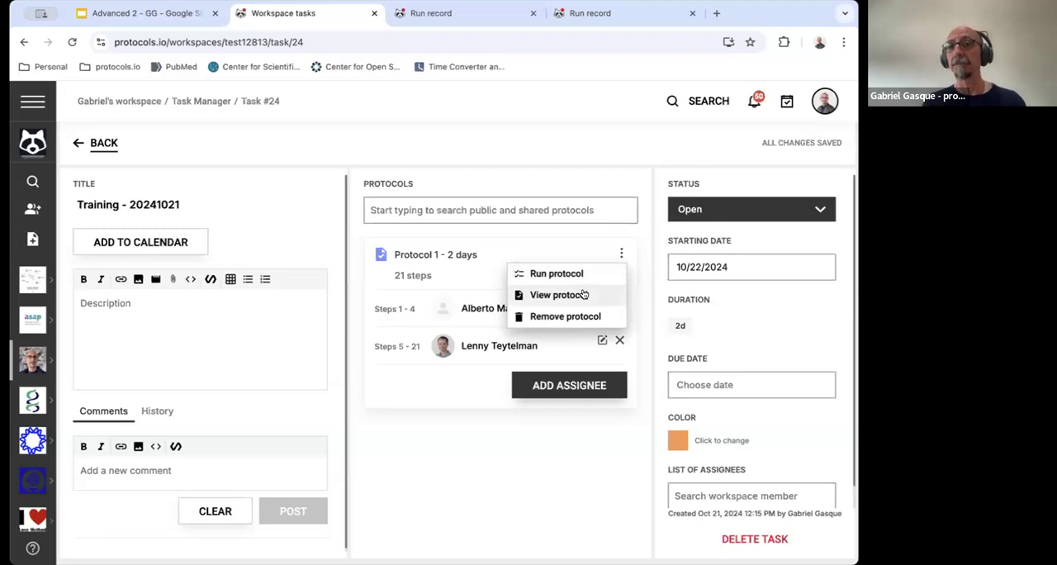
pyautogui.click(767, 213)
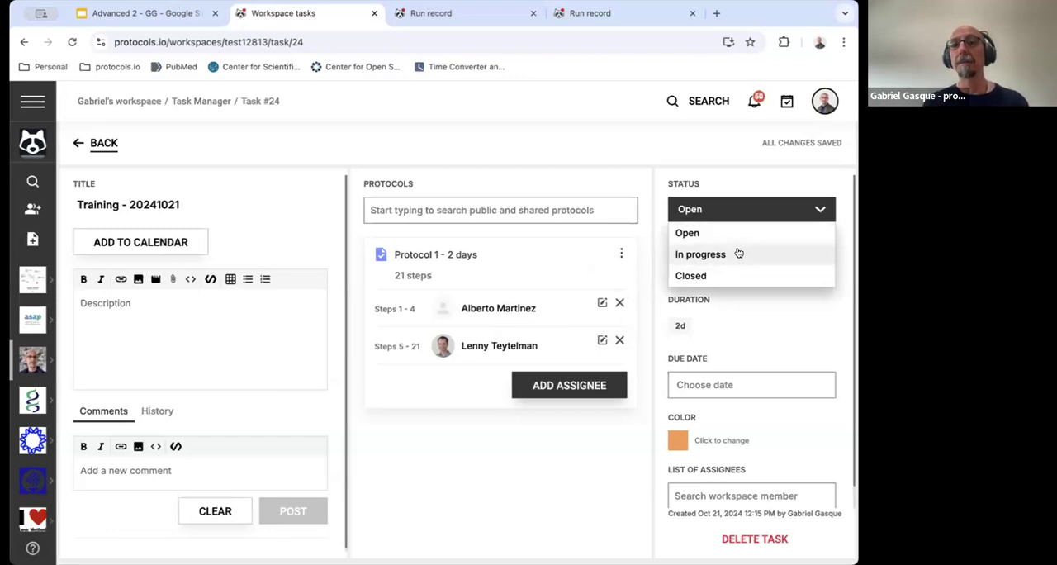
pyautogui.click(739, 253)
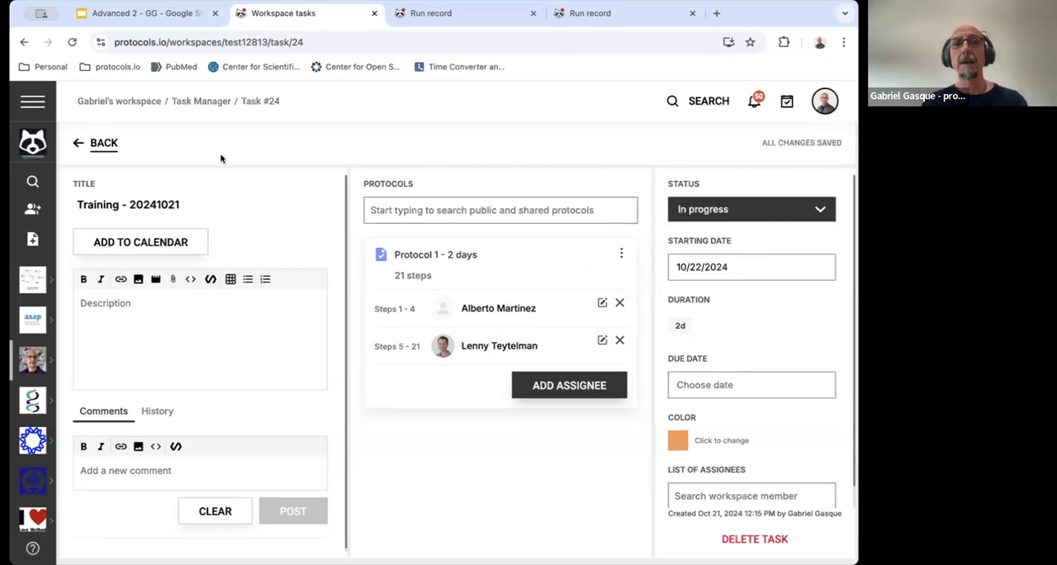
# Return to the October 2024 calendar and review the tasks filtered by In progress and by All statuses
pyautogui.click(103, 143)
pyautogui.scroll(-3, 342, 429)
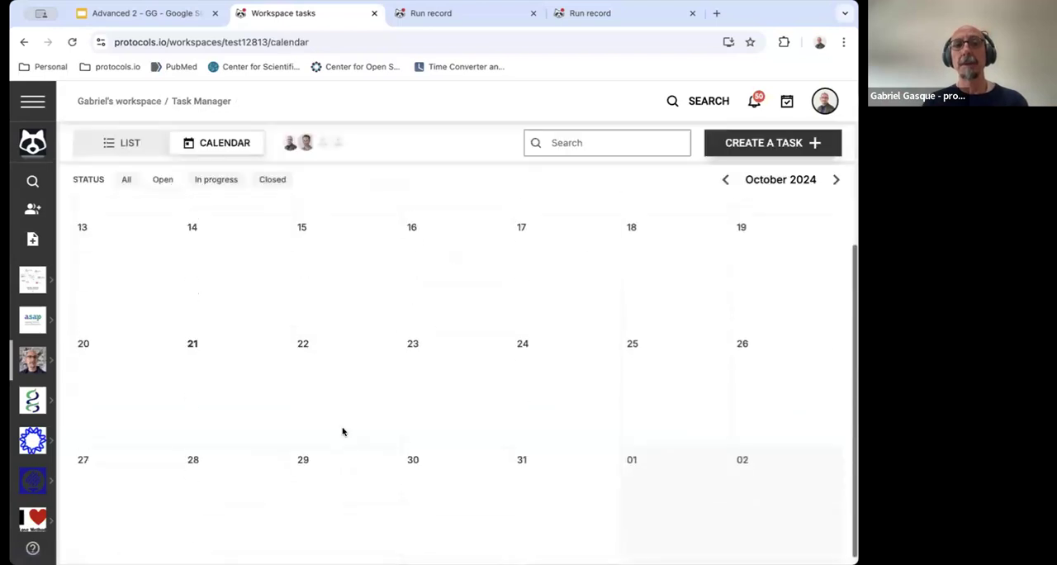
pyautogui.scroll(3, 342, 430)
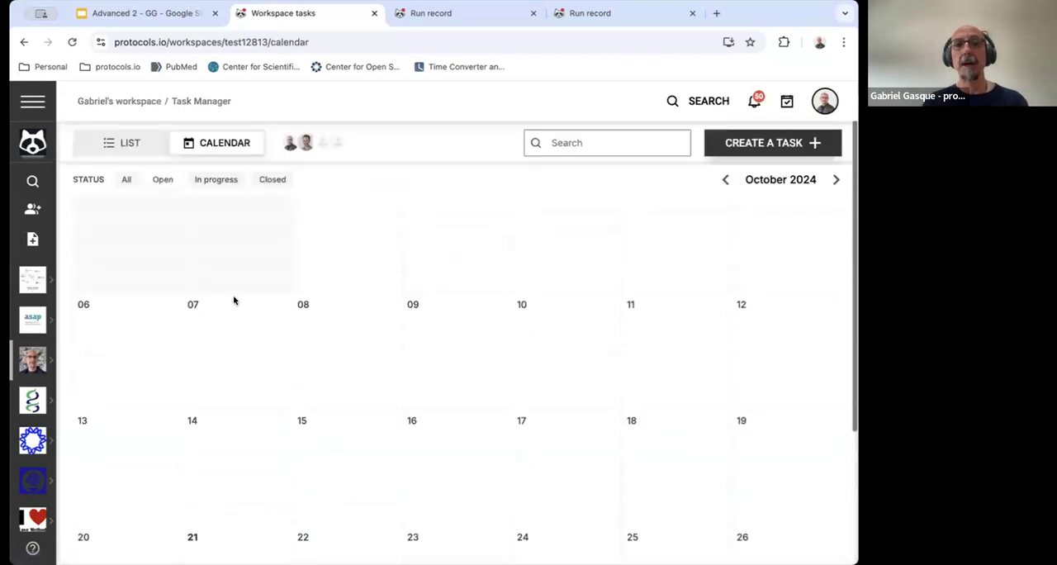
pyautogui.click(219, 180)
pyautogui.scroll(-1, 314, 358)
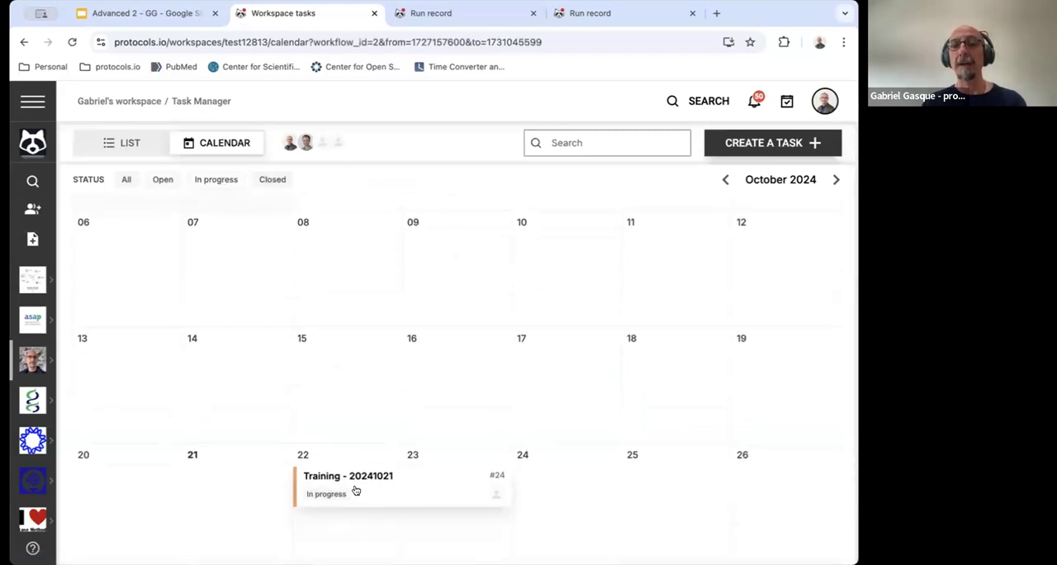
pyautogui.scroll(-1, 355, 491)
pyautogui.click(126, 179)
pyautogui.scroll(-1, 303, 322)
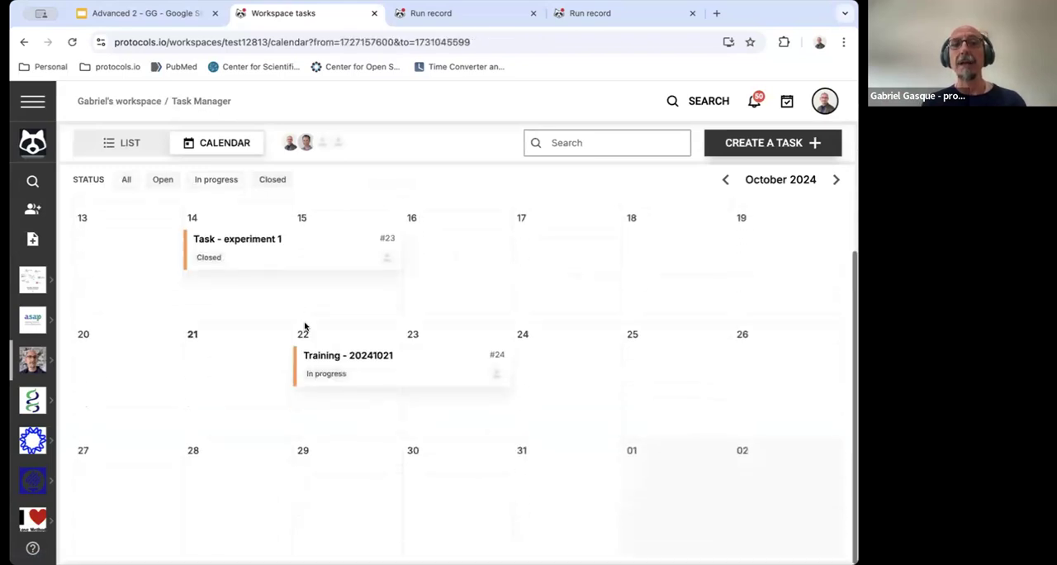